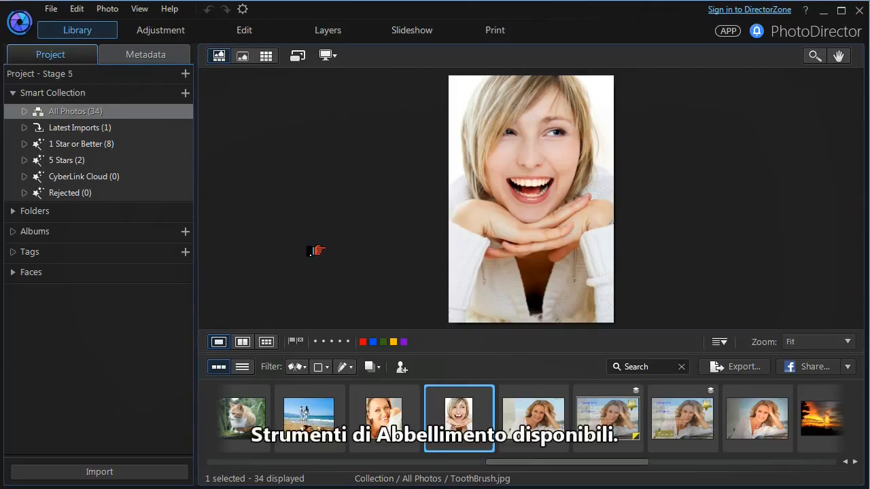
- Open ToothBrush.jpg in the Edit module and look through the Face Shaper, Shine Remover, Eye Tools and Skin Tools options
{"action": "left_click", "coordinate": [236, 30]}
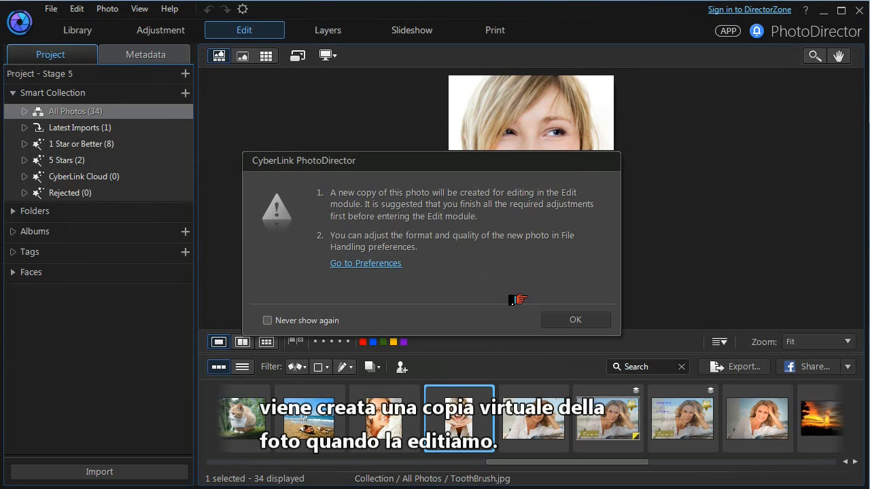
{"action": "left_click", "coordinate": [554, 319]}
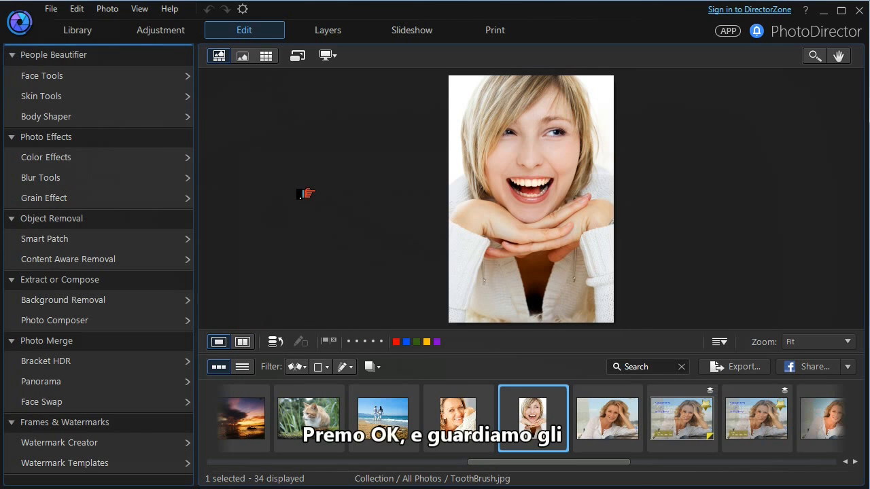
{"action": "left_click", "coordinate": [48, 78]}
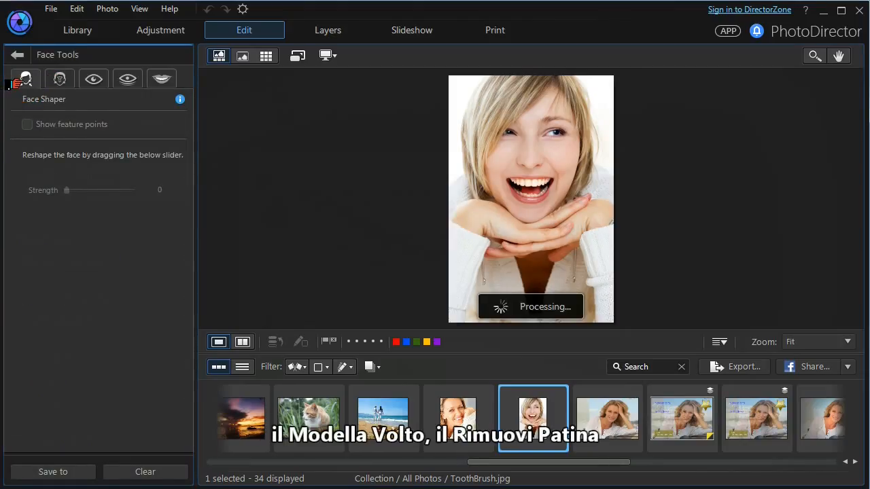
{"action": "left_click", "coordinate": [46, 80]}
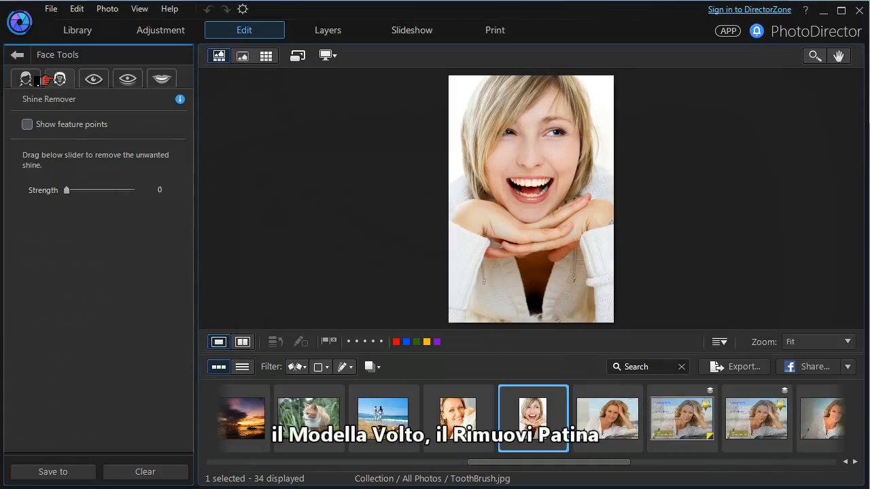
{"action": "left_click", "coordinate": [88, 81]}
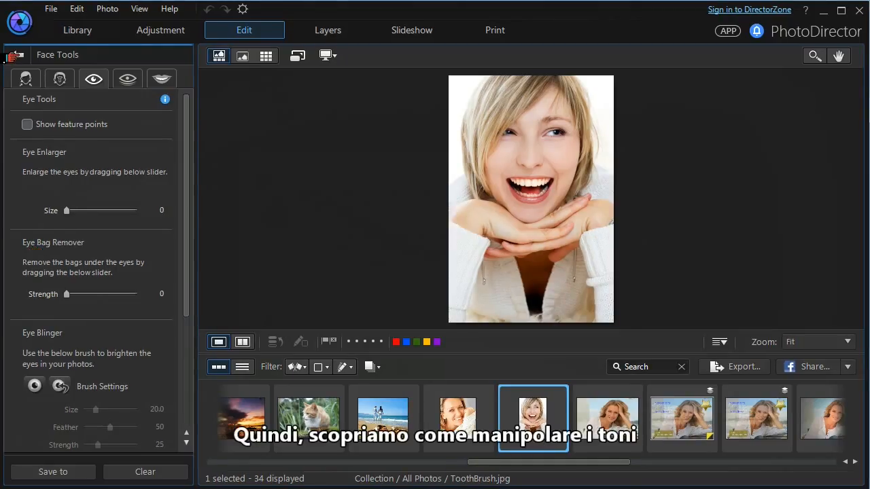
{"action": "left_click", "coordinate": [17, 54]}
{"action": "left_click", "coordinate": [15, 99]}
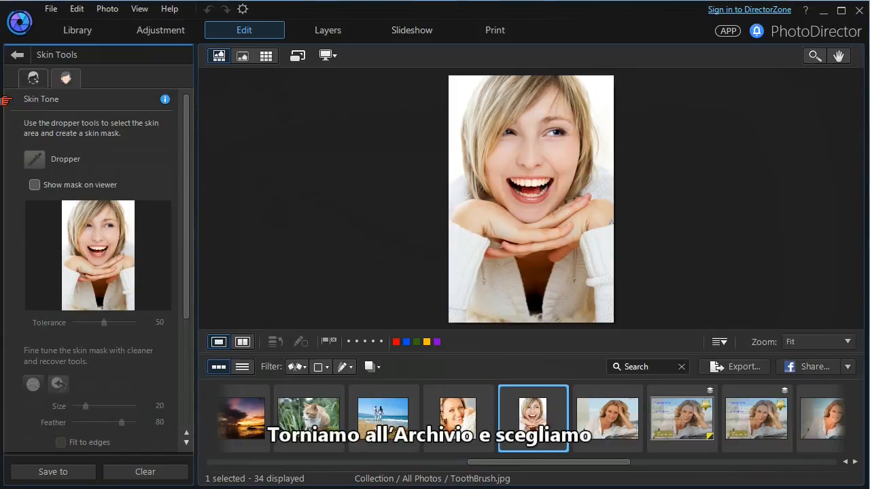
- Return to the Library, select WrinkleRemover.jpg and open it with Face Tools in the Edit module
{"action": "left_click", "coordinate": [66, 34]}
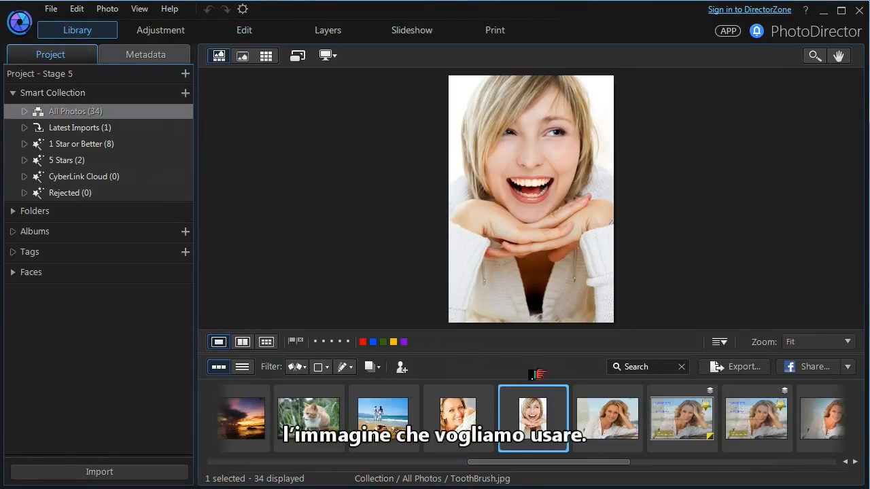
{"action": "left_click", "coordinate": [597, 415]}
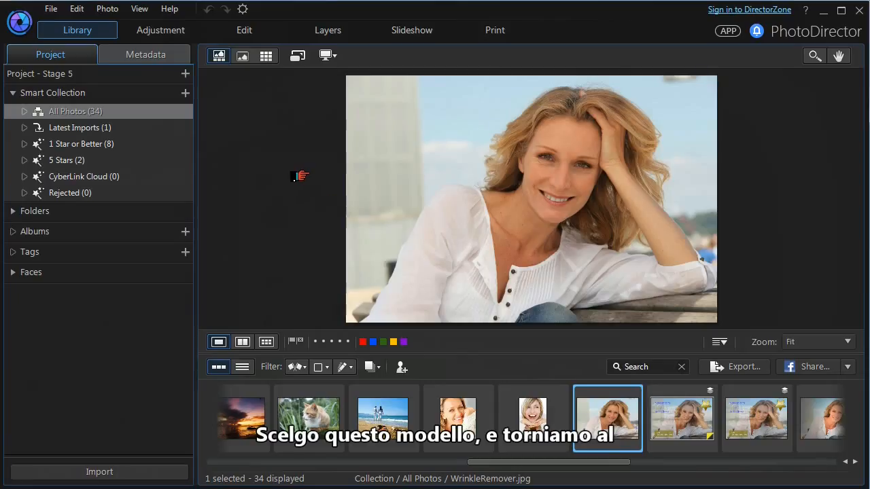
{"action": "left_click", "coordinate": [234, 34]}
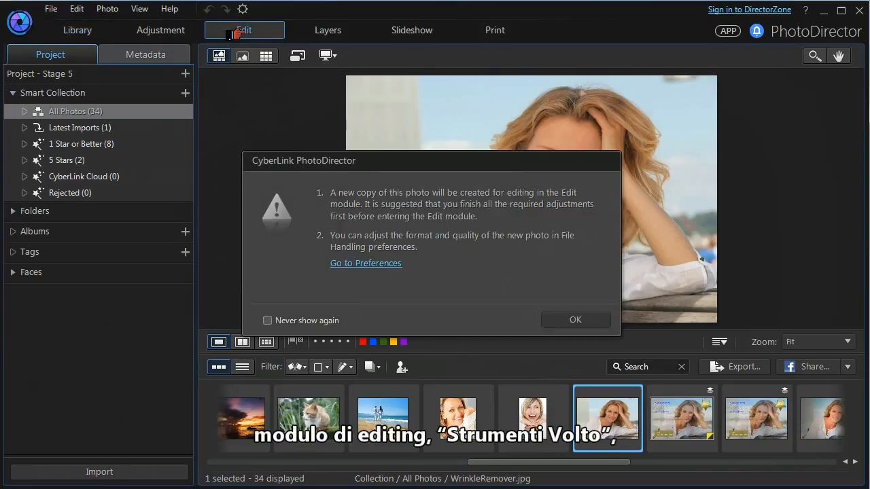
{"action": "left_click", "coordinate": [564, 321]}
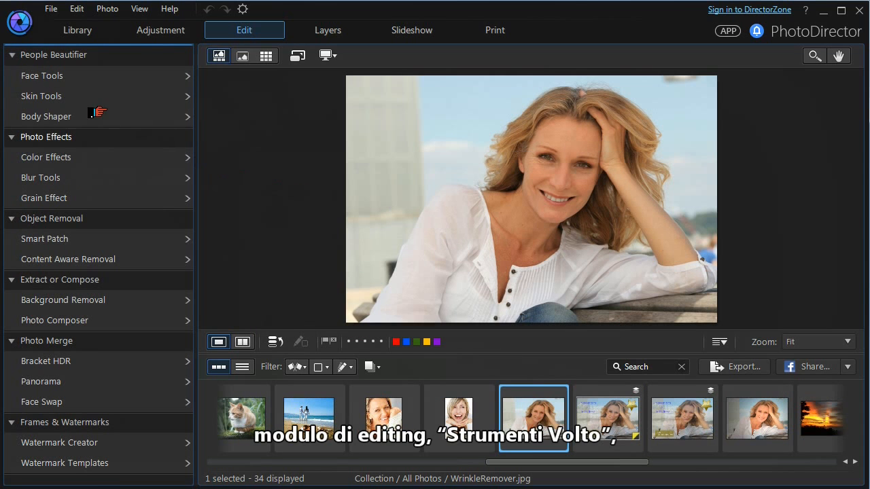
{"action": "left_click", "coordinate": [27, 76]}
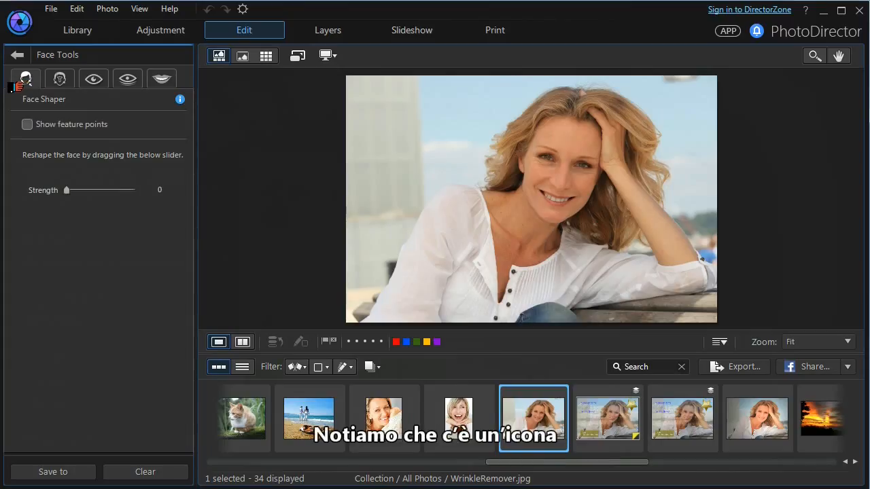
- Adjust a feature point on the woman's lower jawline in Face Shaper, showing the feature points only for the adjustment
{"action": "left_click", "coordinate": [21, 125]}
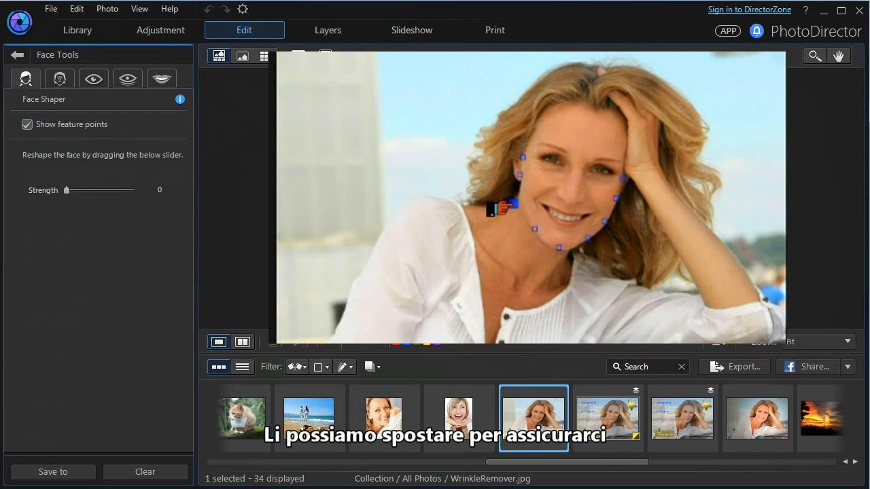
{"action": "left_click_drag", "start_coordinate": [534, 227], "coordinate": [528, 233]}
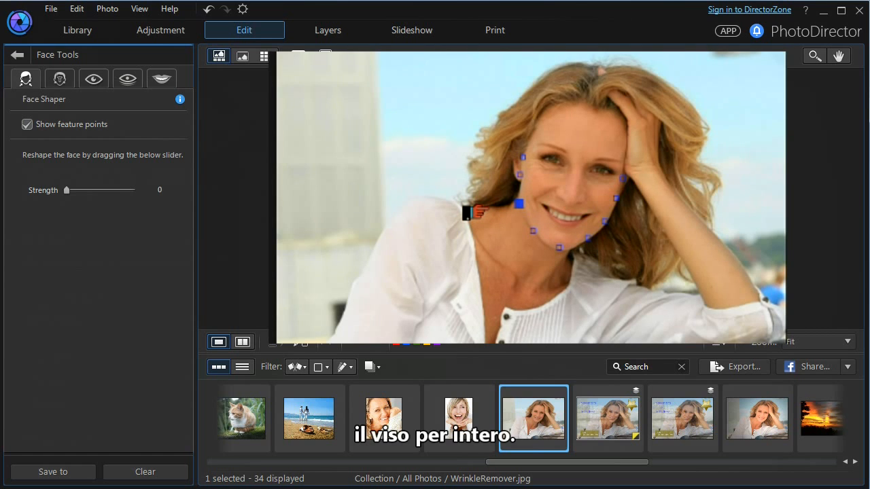
{"action": "left_click", "coordinate": [24, 125]}
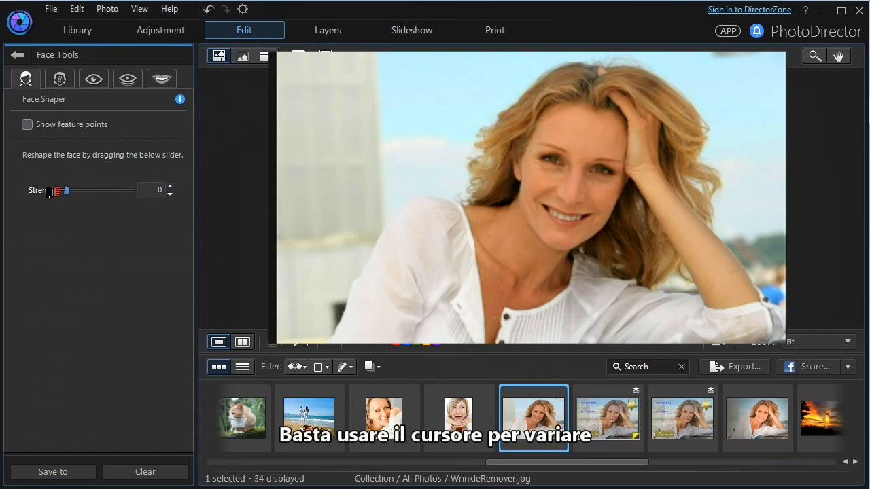
- Reshape the woman's face with Face Shaper, trying a strength of 100 before settling on 48
{"action": "mouse_move", "coordinate": [64, 193]}
{"action": "left_mouse_down"}
{"action": "mouse_move", "coordinate": [119, 193]}
{"action": "mouse_move", "coordinate": [47, 195]}
{"action": "left_mouse_up"}
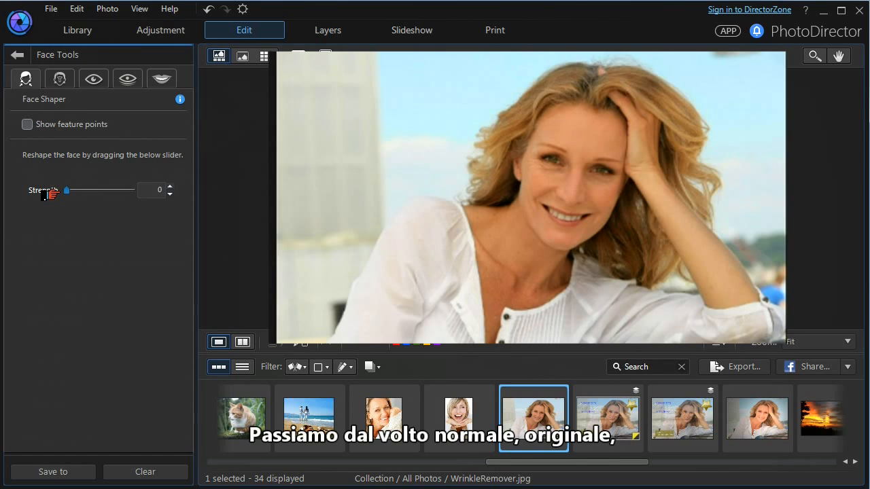
{"action": "left_click_drag", "start_coordinate": [48, 195], "coordinate": [123, 190]}
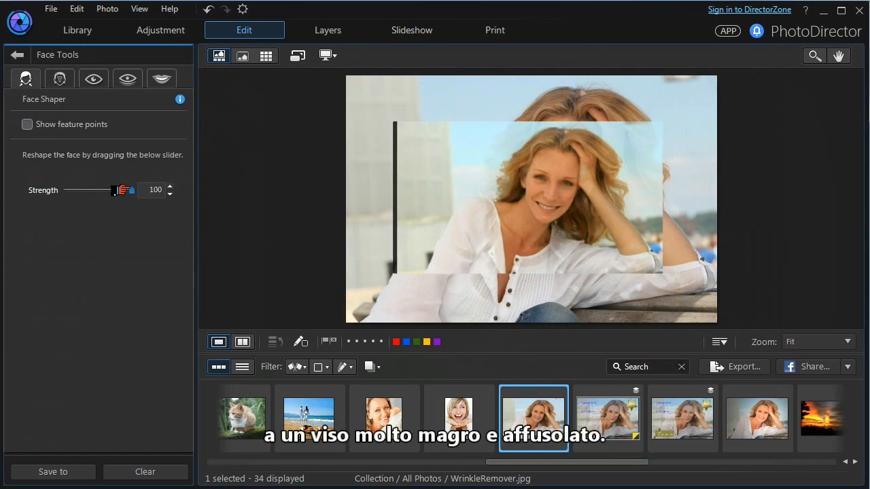
{"action": "left_click_drag", "start_coordinate": [123, 190], "coordinate": [88, 191]}
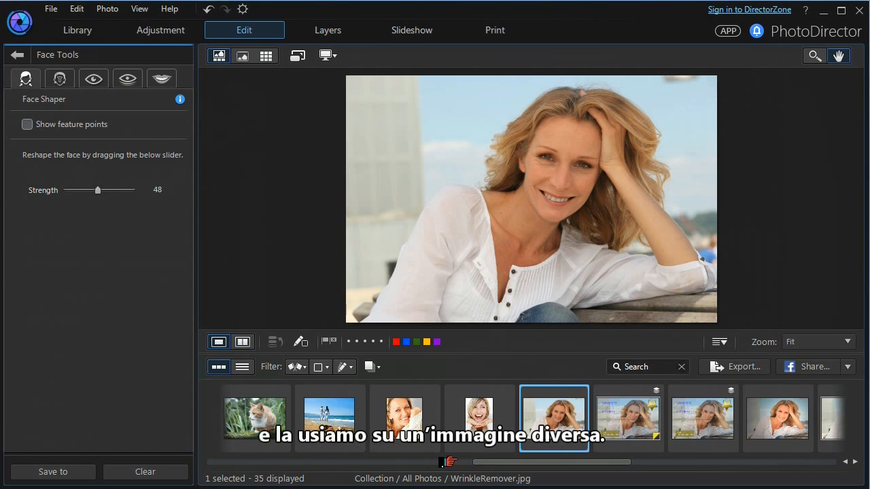
- Switch to CD1.jpg without saving the current changes and select the woman's face for retouching
{"action": "left_click_drag", "start_coordinate": [502, 463], "coordinate": [700, 465]}
{"action": "left_click", "coordinate": [540, 425]}
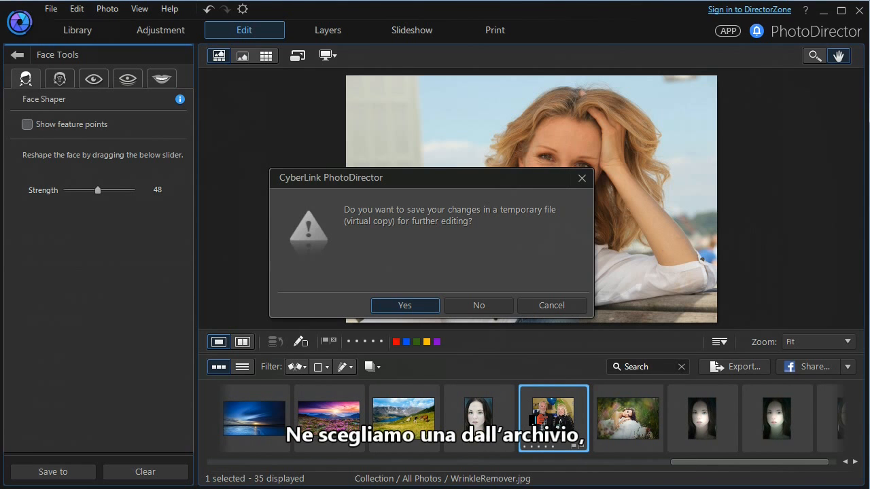
{"action": "left_click", "coordinate": [476, 305]}
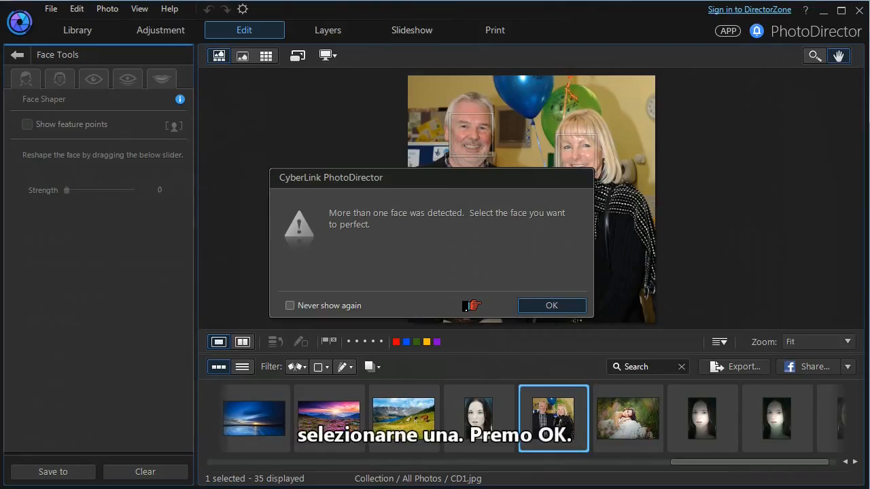
{"action": "left_click", "coordinate": [524, 306]}
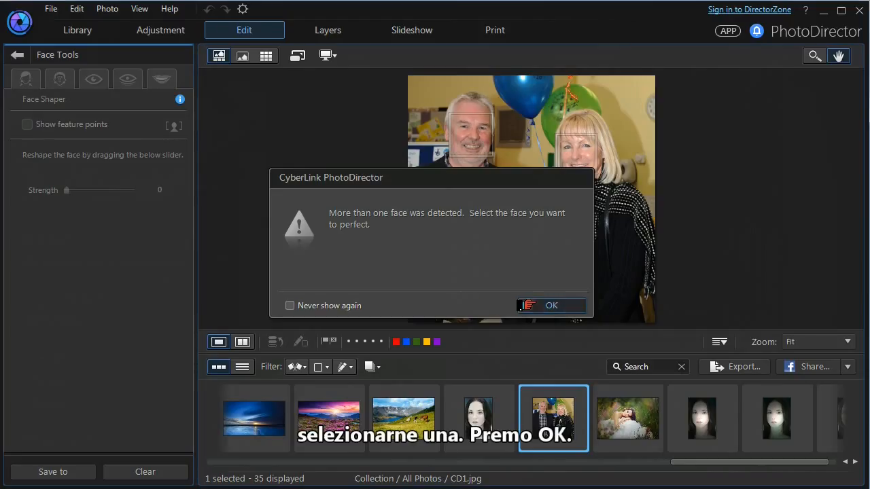
{"action": "left_click", "coordinate": [556, 153]}
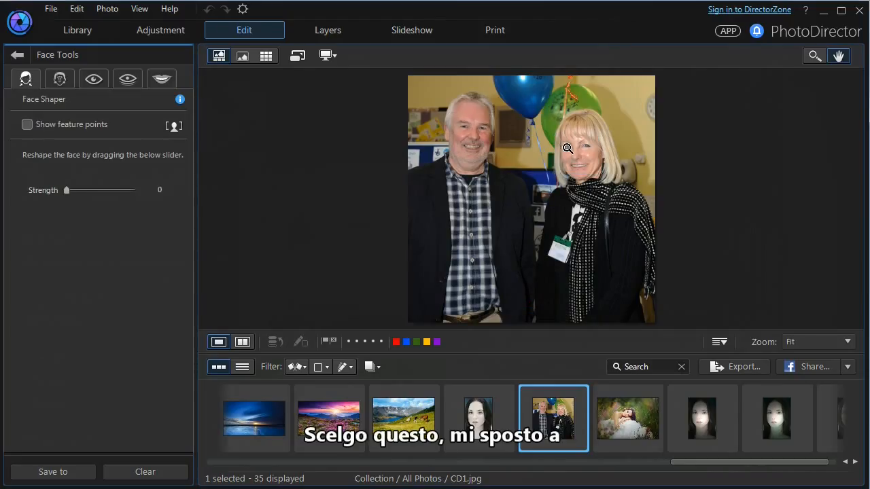
- Check the woman's feature points in Shine Remover and set the shine removal strength to 44
{"action": "left_click", "coordinate": [51, 81]}
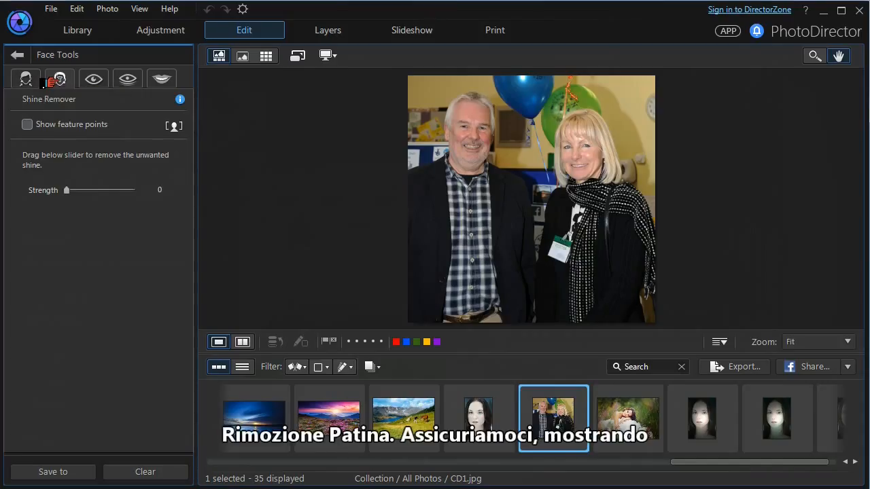
{"action": "left_click", "coordinate": [26, 125]}
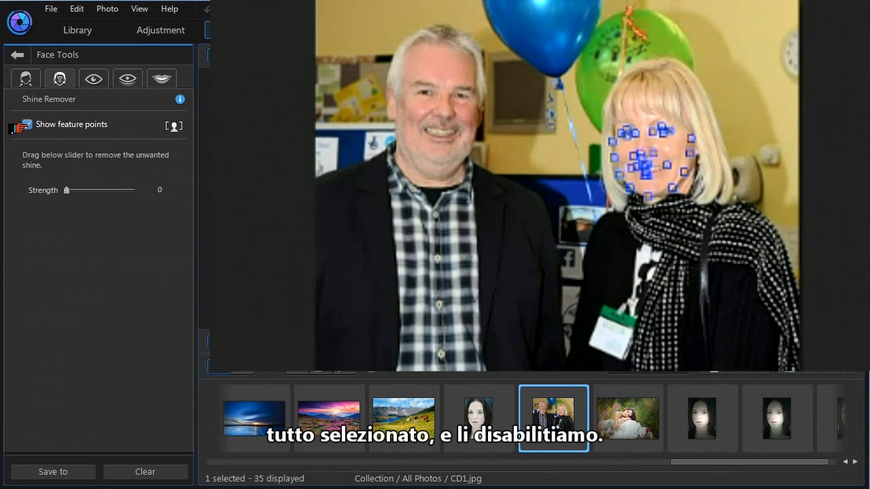
{"action": "left_click", "coordinate": [25, 125]}
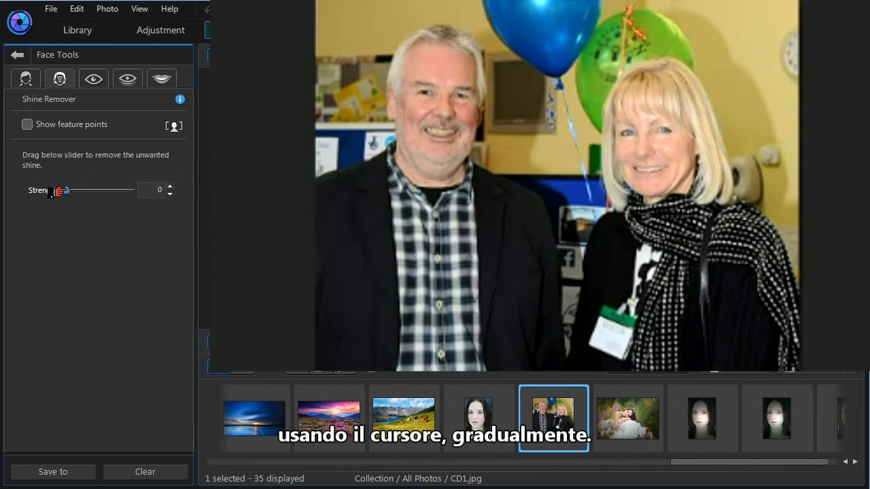
{"action": "left_click_drag", "start_coordinate": [59, 192], "coordinate": [109, 188]}
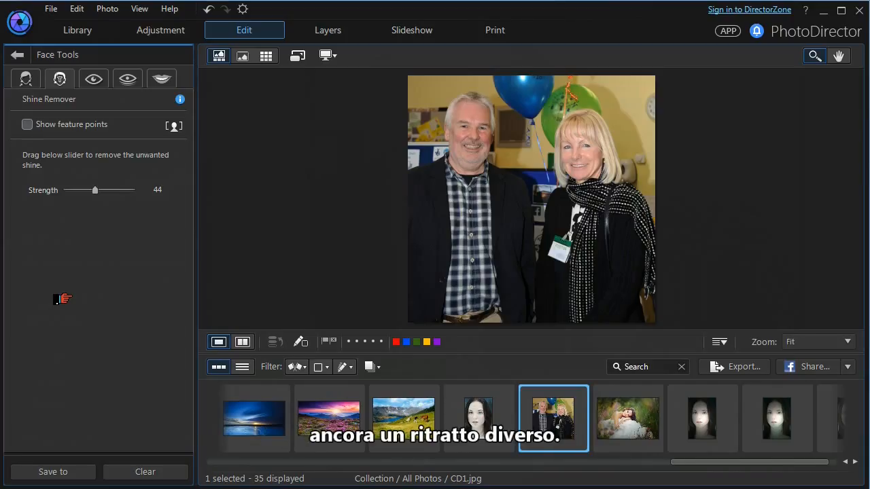
- Switch to SkinTone.jpg without saving the current changes and check its eye feature points in Eye Tools
{"action": "left_click", "coordinate": [468, 421]}
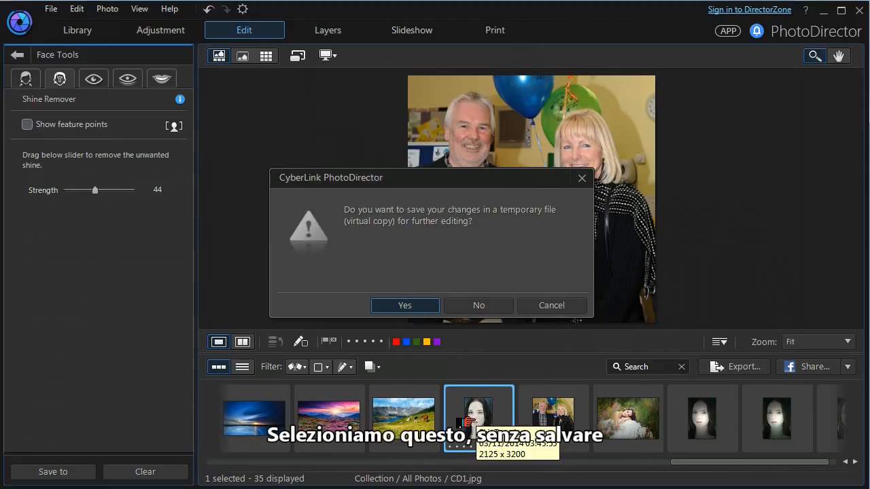
{"action": "left_click", "coordinate": [475, 306]}
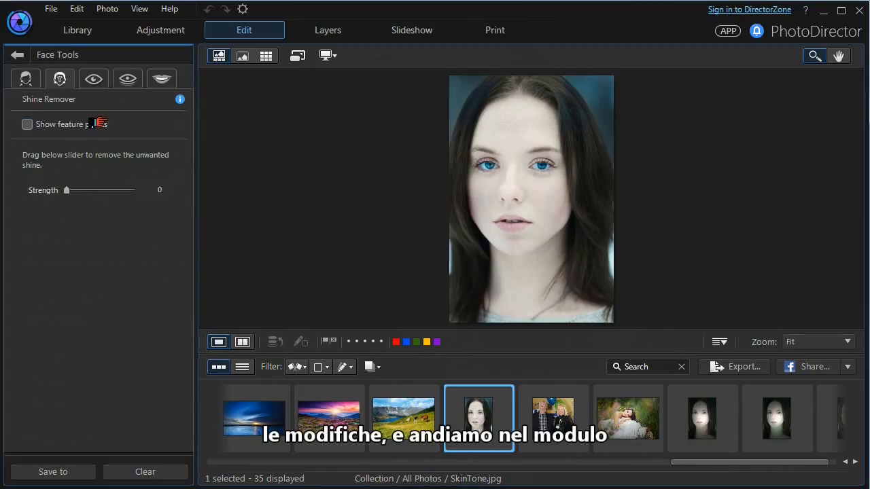
{"action": "left_click", "coordinate": [93, 79]}
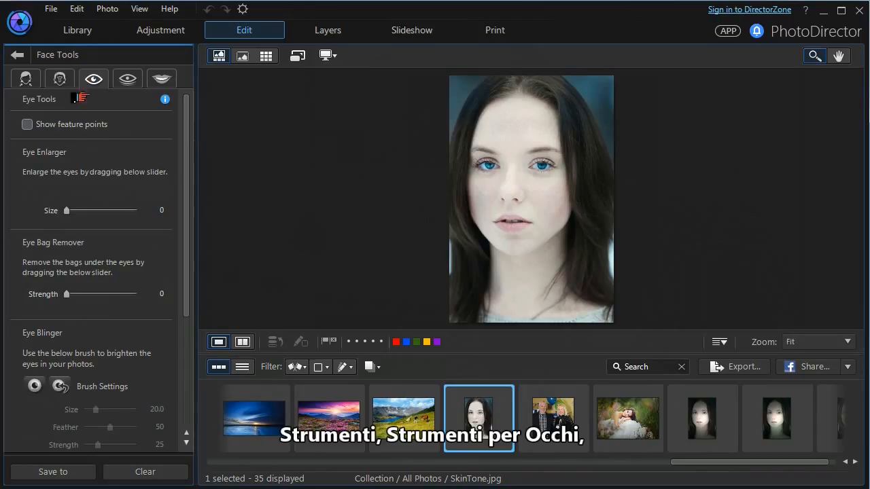
{"action": "left_click", "coordinate": [27, 124]}
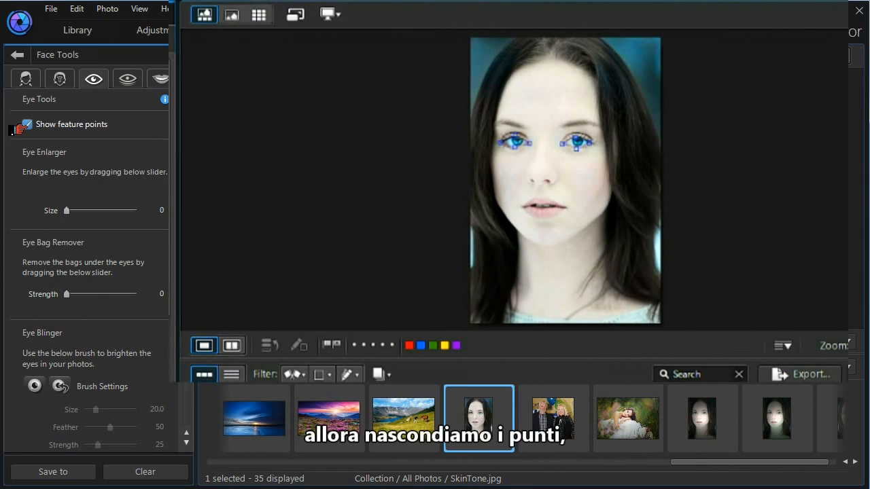
{"action": "left_click", "coordinate": [24, 126]}
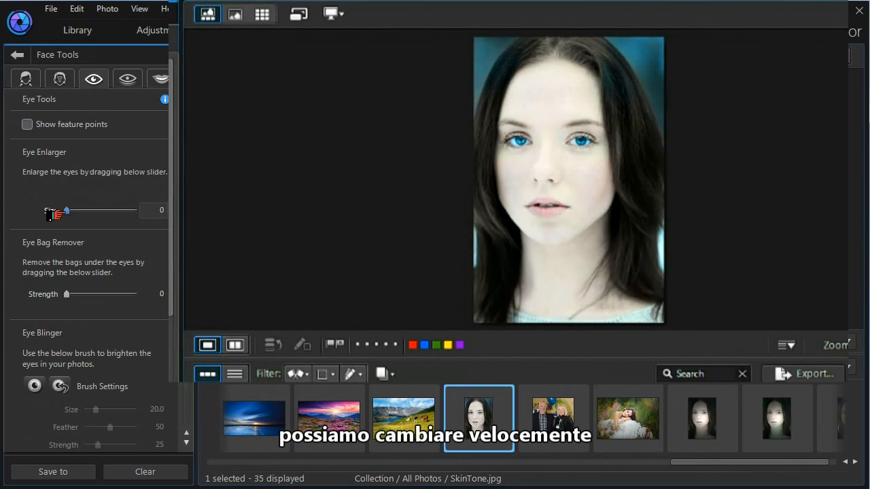
- Enlarge the eyes with an Eye Enlarger size of 40 and refine it to 36 in the before/after comparison
{"action": "left_click_drag", "start_coordinate": [56, 212], "coordinate": [84, 215]}
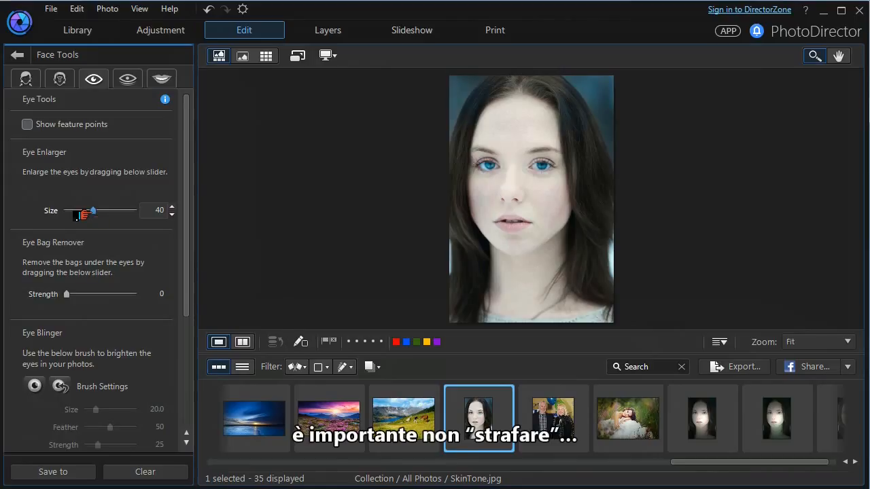
{"action": "left_click", "coordinate": [240, 342]}
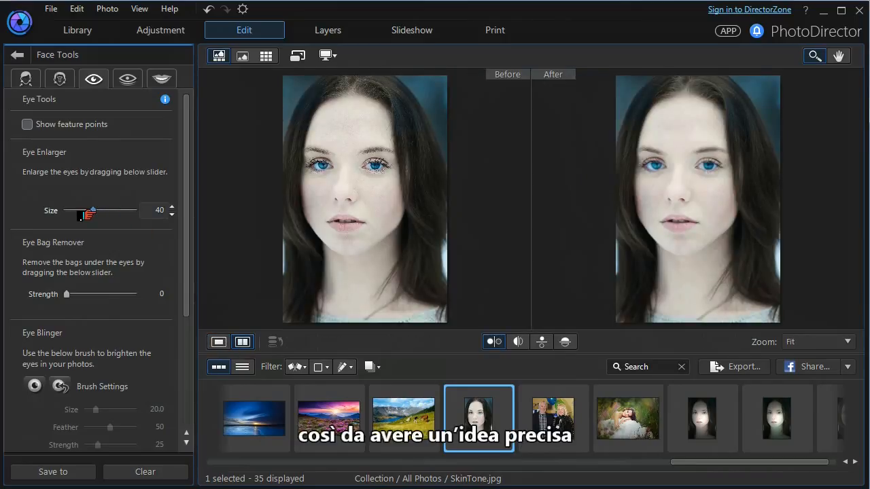
{"action": "mouse_move", "coordinate": [88, 214]}
{"action": "left_mouse_down"}
{"action": "mouse_move", "coordinate": [70, 214]}
{"action": "mouse_move", "coordinate": [109, 213]}
{"action": "mouse_move", "coordinate": [74, 213]}
{"action": "mouse_move", "coordinate": [85, 213]}
{"action": "left_mouse_up"}
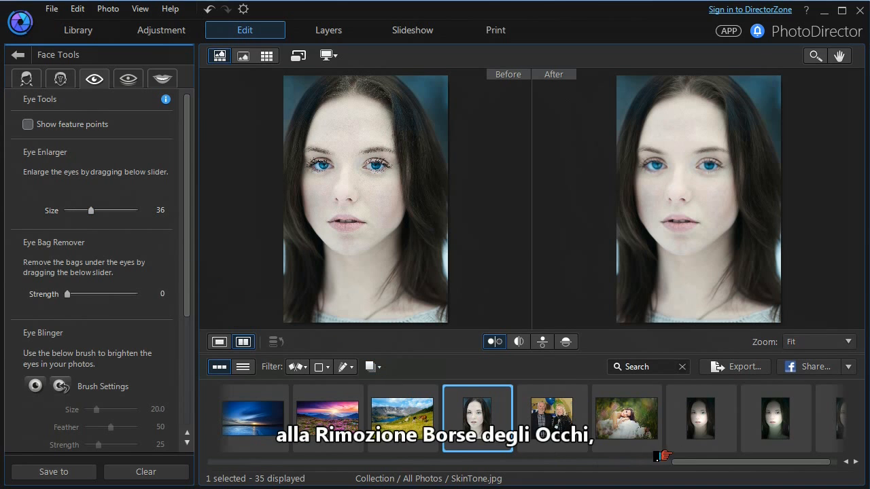
- Open WrinkleRemover.jpg with Eye Tools and zoom to 33 % on the woman's face in the before/after comparison
{"action": "left_click_drag", "start_coordinate": [663, 462], "coordinate": [487, 474]}
{"action": "left_click", "coordinate": [492, 432]}
{"action": "left_click", "coordinate": [797, 344]}
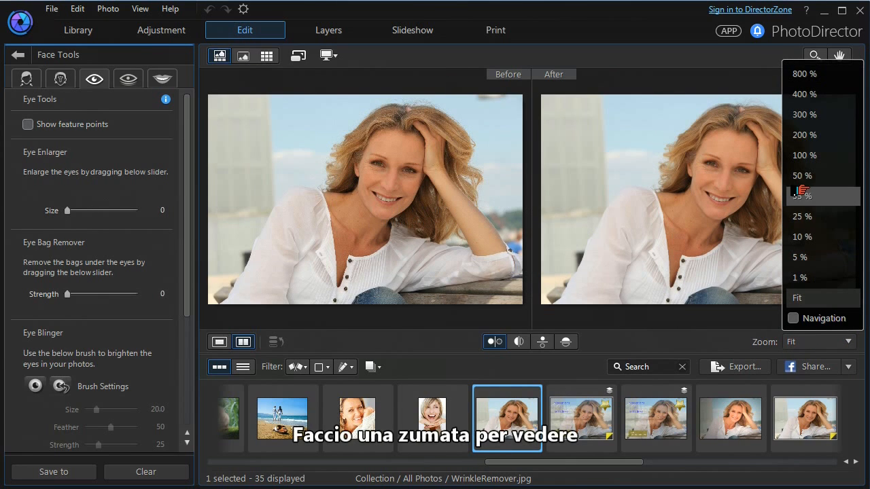
{"action": "left_click", "coordinate": [799, 196]}
{"action": "left_click_drag", "start_coordinate": [722, 179], "coordinate": [666, 265]}
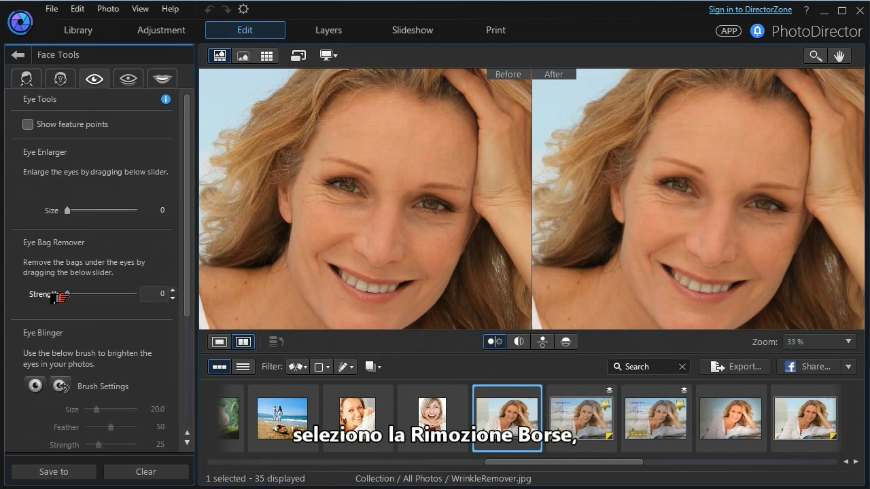
- Reduce the bags under the woman's eyes by raising the Eye Bag Remover strength
{"action": "left_click_drag", "start_coordinate": [60, 296], "coordinate": [139, 297]}
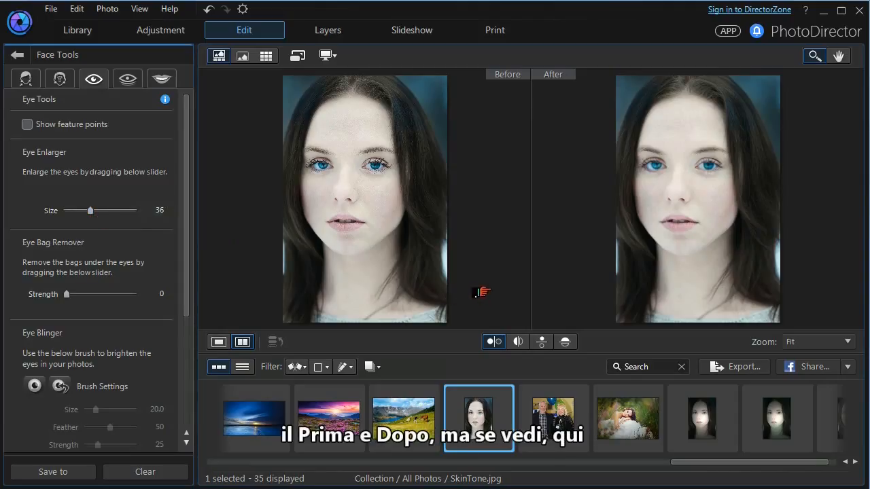
- Compare the enlarged eyes in SkinTone.jpg before and after using the left/right split, top/bottom and split top/bottom views
{"action": "left_click", "coordinate": [514, 342]}
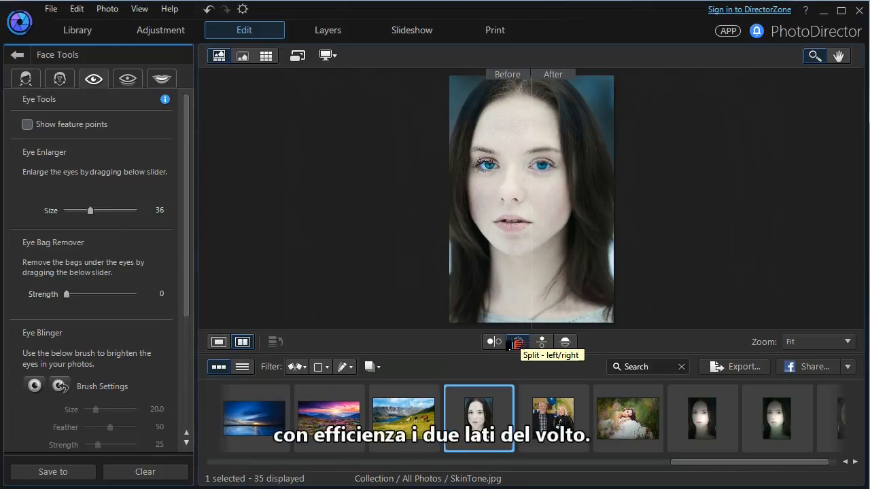
{"action": "left_click", "coordinate": [532, 342]}
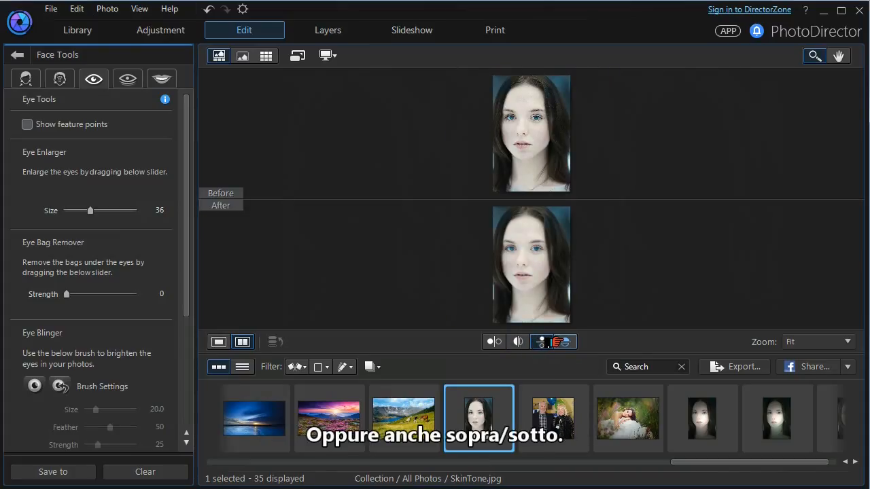
{"action": "left_click", "coordinate": [548, 343]}
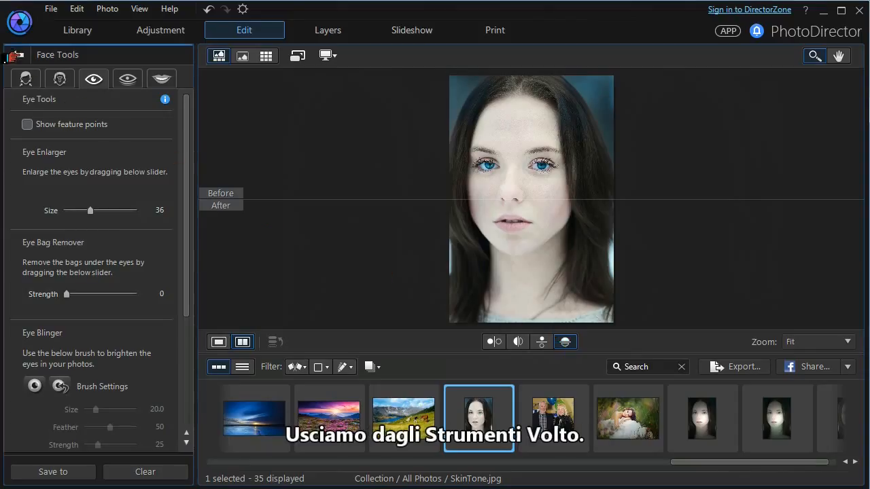
- Switch from Face Tools to Skin Tone in the single view and create a displayed skin mask by sampling the woman's forehead
{"action": "left_click", "coordinate": [17, 54]}
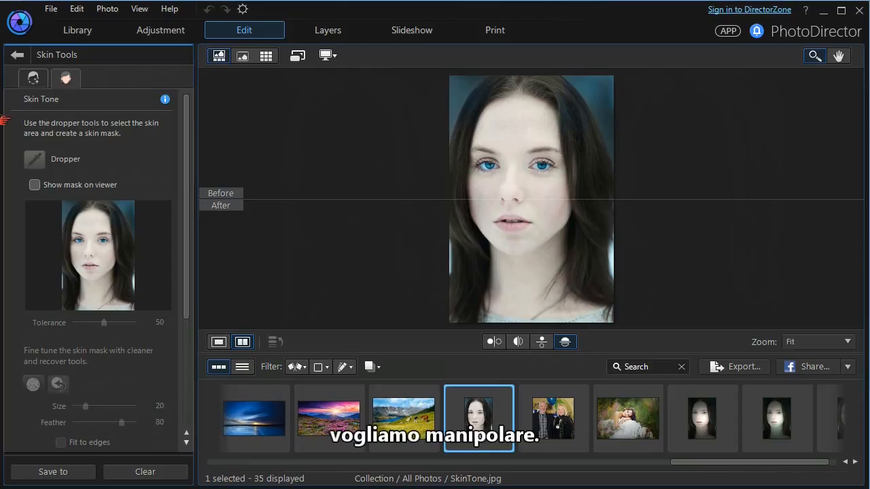
{"action": "left_click", "coordinate": [207, 346]}
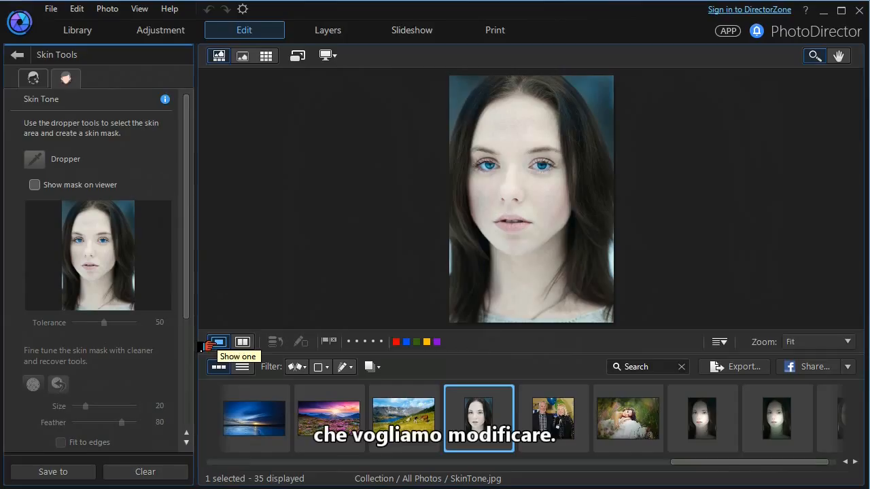
{"action": "left_click", "coordinate": [26, 187]}
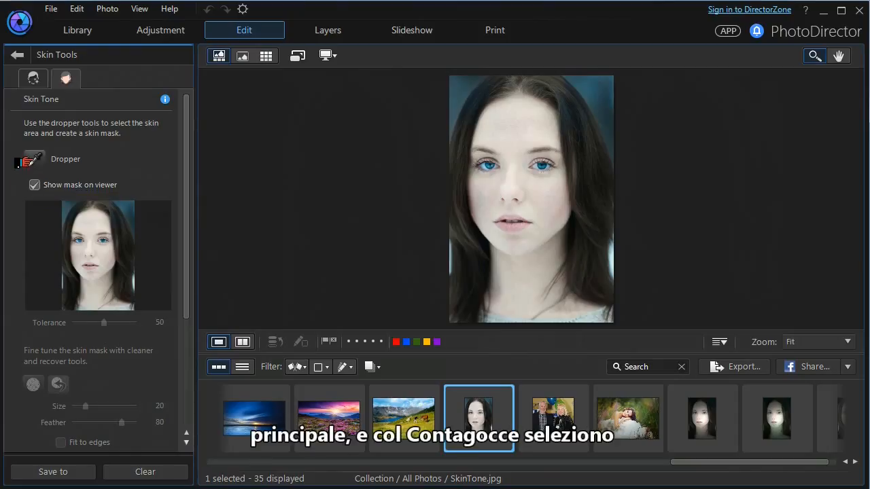
{"action": "left_click", "coordinate": [34, 166]}
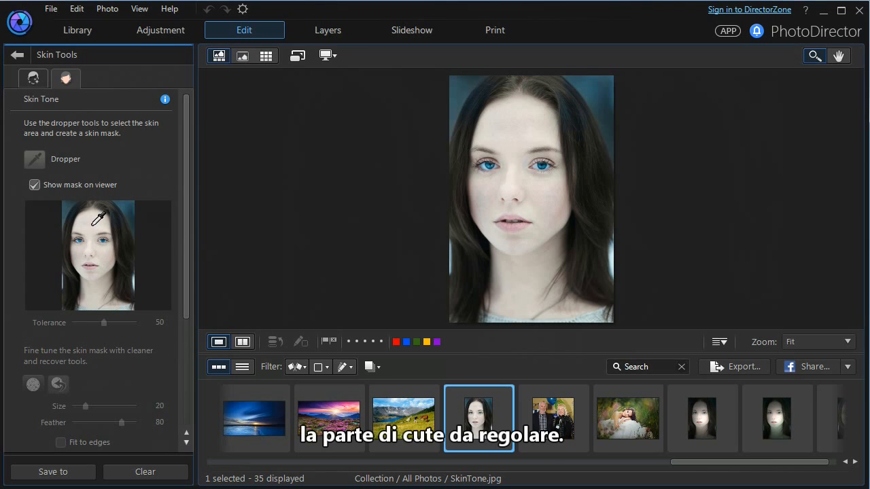
{"action": "left_click", "coordinate": [94, 224]}
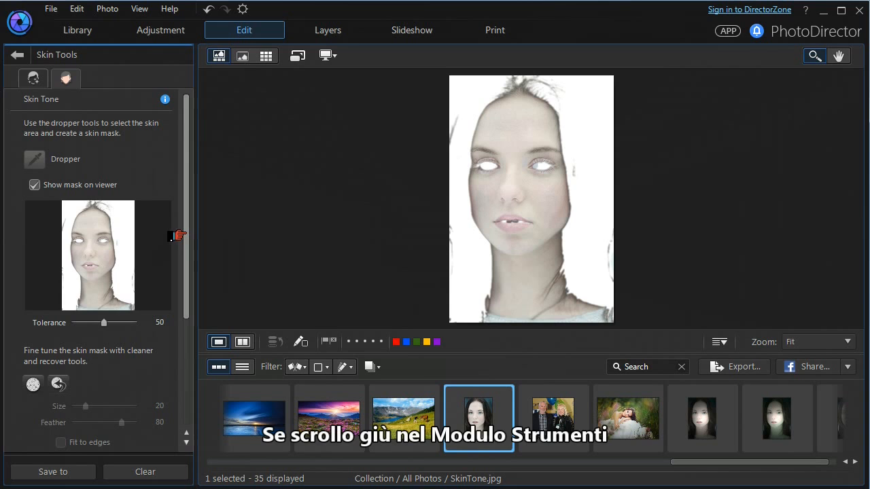
- Clear the teeth from the skin mask with the skin mask cleaner at size 7, feather 80, with Fit to edges on
{"action": "left_click_drag", "start_coordinate": [178, 235], "coordinate": [180, 269]}
{"action": "scroll", "coordinate": [175, 217], "scroll_direction": "down", "scroll_amount": 2}
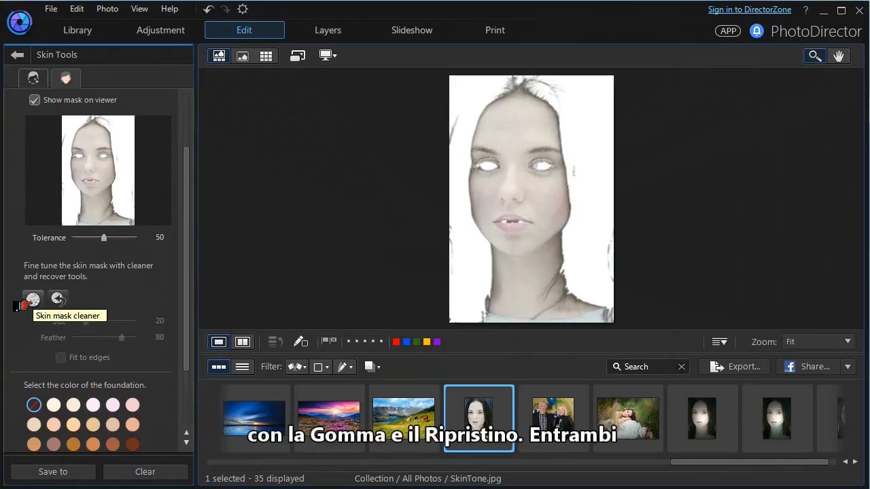
{"action": "scroll", "coordinate": [24, 303], "scroll_direction": "up", "scroll_amount": 5}
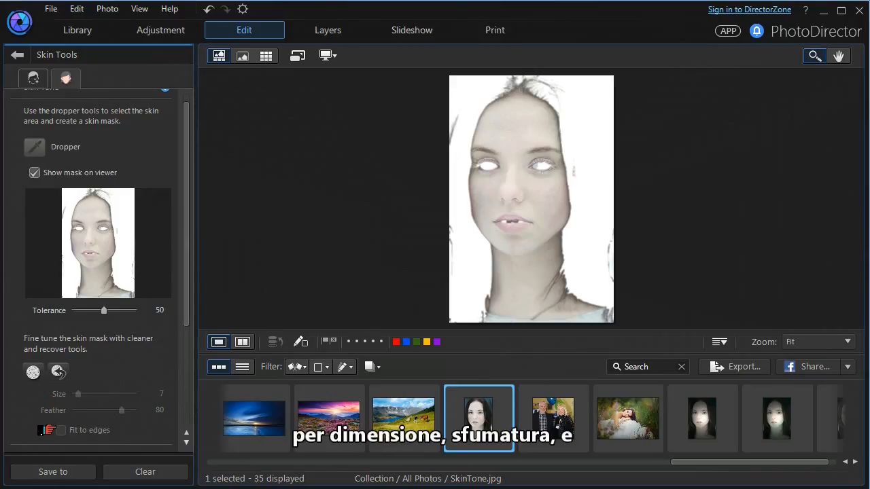
{"action": "left_click", "coordinate": [30, 373]}
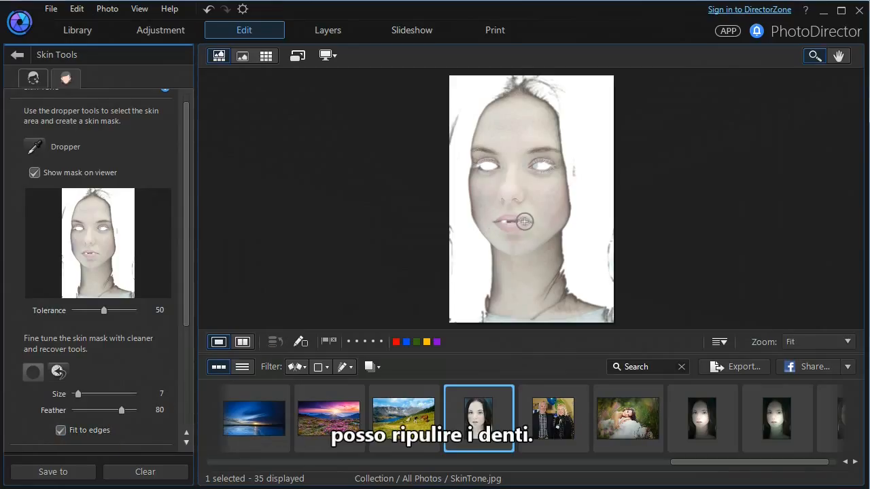
{"action": "left_click", "coordinate": [792, 344]}
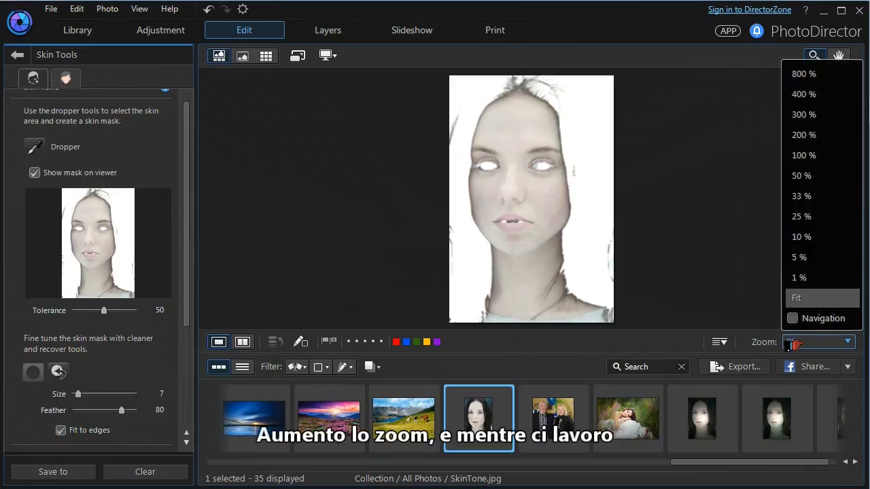
{"action": "left_click", "coordinate": [792, 198]}
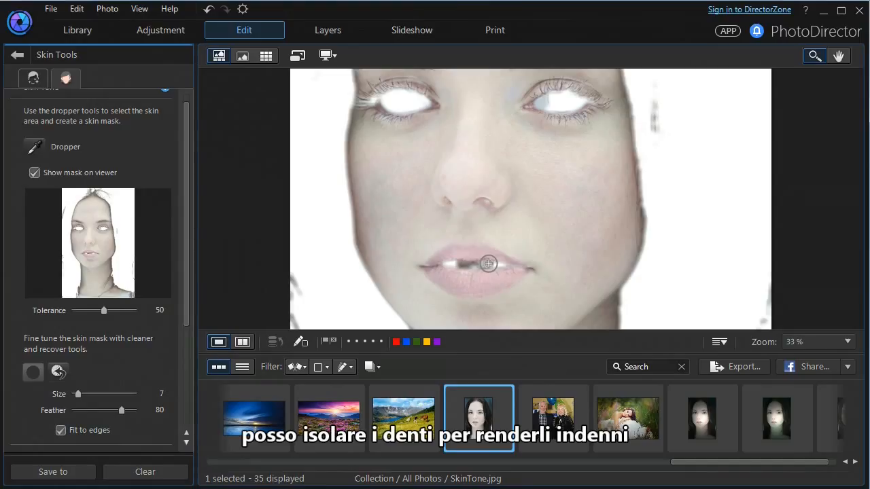
{"action": "left_click_drag", "start_coordinate": [486, 266], "coordinate": [470, 265]}
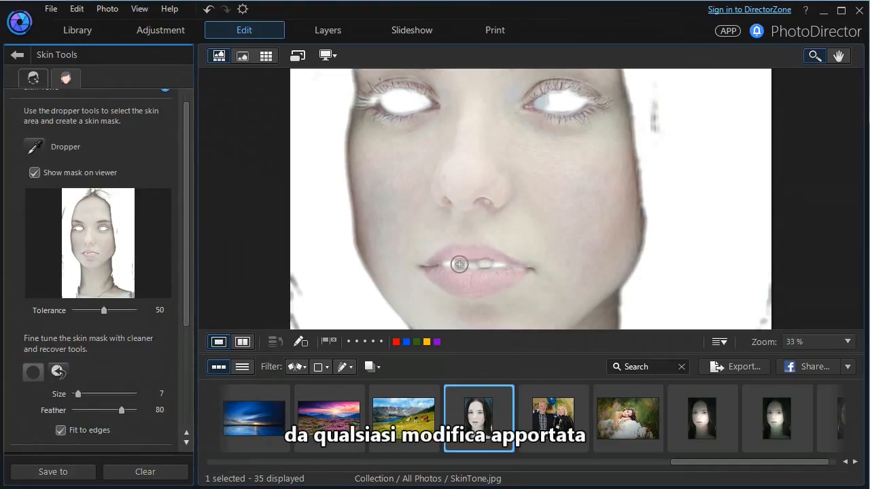
{"action": "left_click_drag", "start_coordinate": [457, 265], "coordinate": [482, 262]}
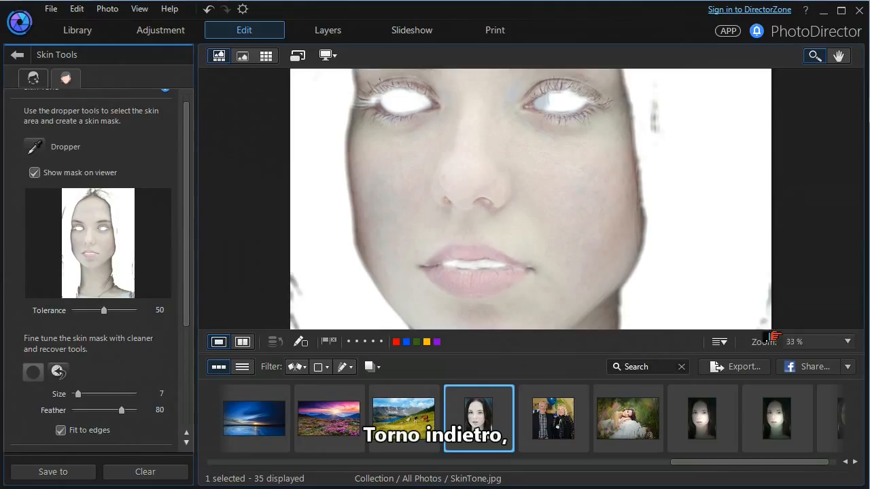
{"action": "left_click", "coordinate": [816, 342]}
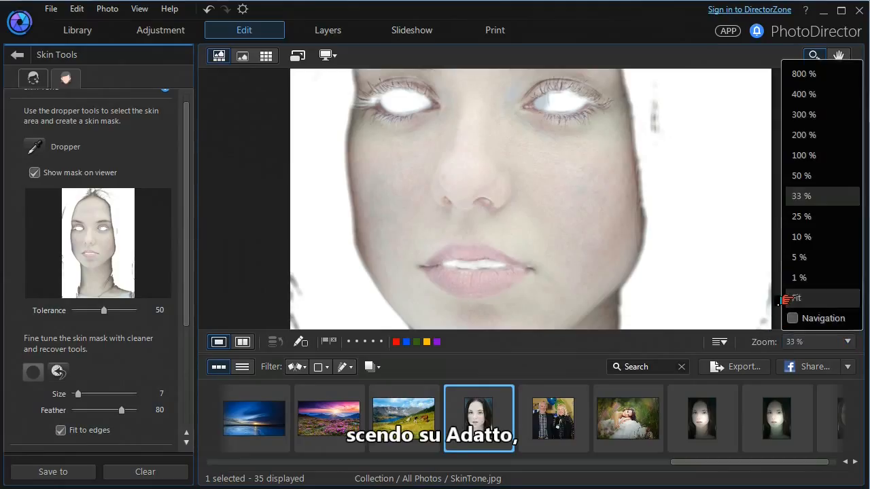
{"action": "left_click", "coordinate": [789, 298]}
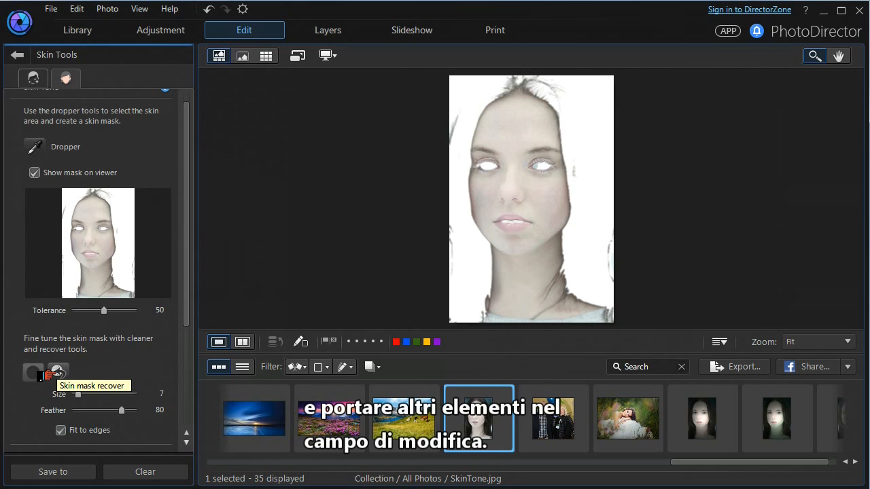
- Apply the peach foundation color at the end of the second swatch row and compare it in the left/right split view
{"action": "left_click_drag", "start_coordinate": [187, 319], "coordinate": [181, 410]}
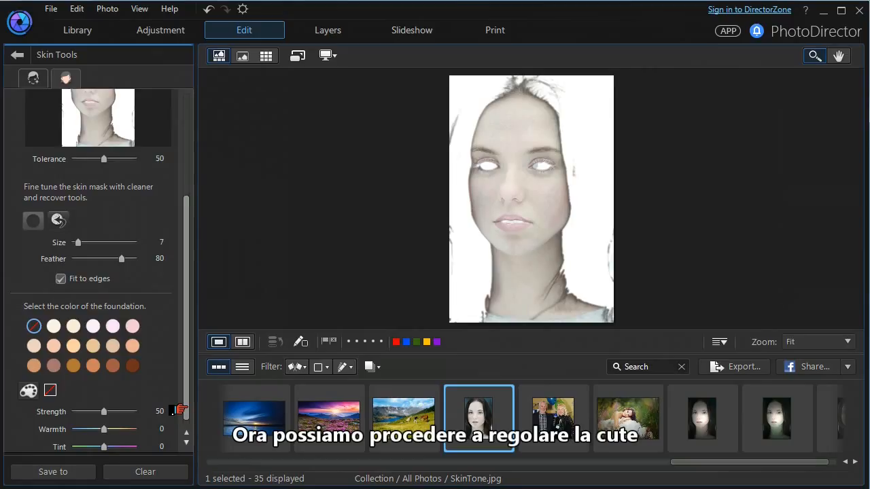
{"action": "left_click", "coordinate": [129, 347]}
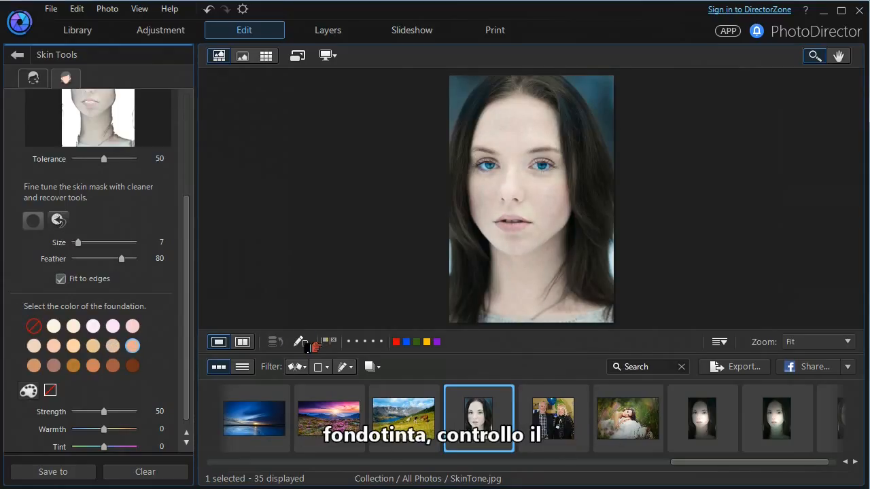
{"action": "left_click", "coordinate": [233, 347]}
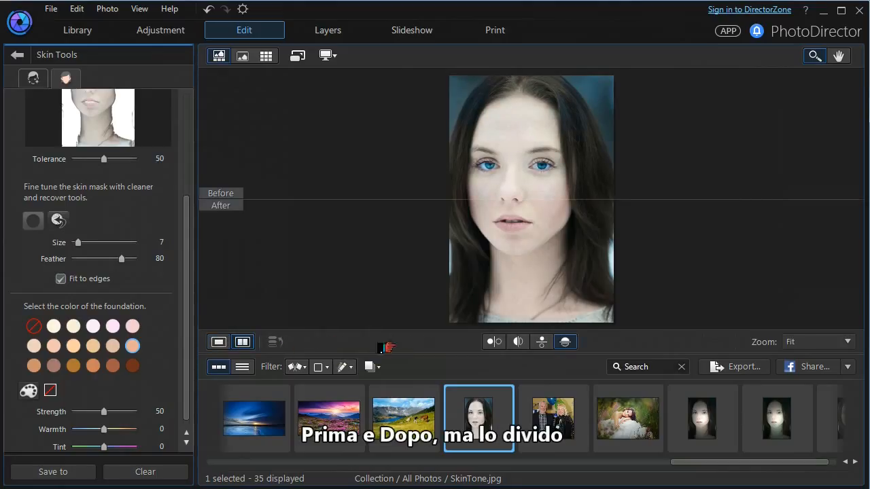
{"action": "left_click", "coordinate": [516, 342]}
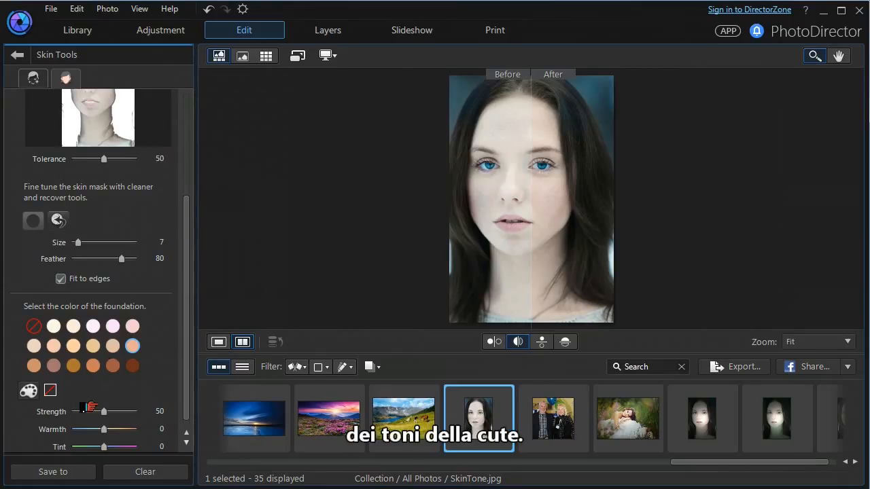
- Set the foundation's strength to 53, its warmth to -5 and its tint to -5
{"action": "mouse_move", "coordinate": [95, 417]}
{"action": "left_mouse_down"}
{"action": "mouse_move", "coordinate": [121, 417]}
{"action": "mouse_move", "coordinate": [99, 416]}
{"action": "mouse_move", "coordinate": [99, 432]}
{"action": "mouse_move", "coordinate": [117, 432]}
{"action": "mouse_move", "coordinate": [93, 432]}
{"action": "left_mouse_up"}
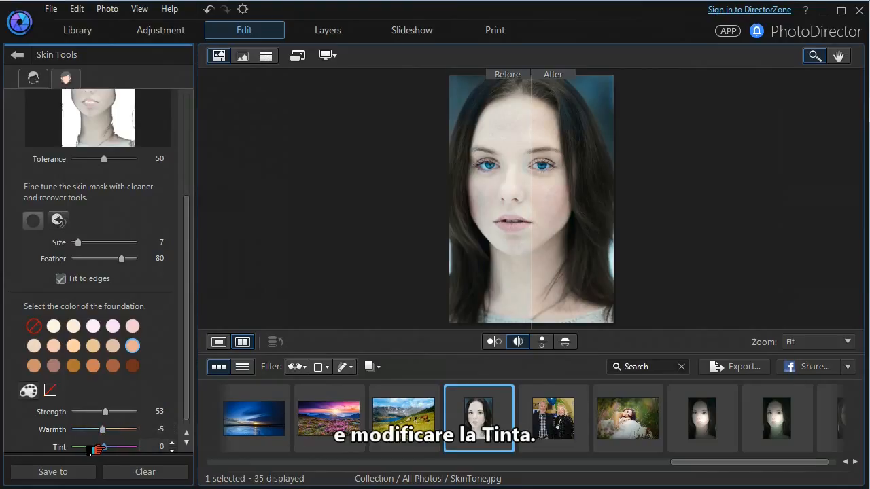
{"action": "mouse_move", "coordinate": [99, 448]}
{"action": "left_mouse_down"}
{"action": "mouse_move", "coordinate": [120, 448]}
{"action": "mouse_move", "coordinate": [89, 449]}
{"action": "mouse_move", "coordinate": [98, 449]}
{"action": "left_mouse_up"}
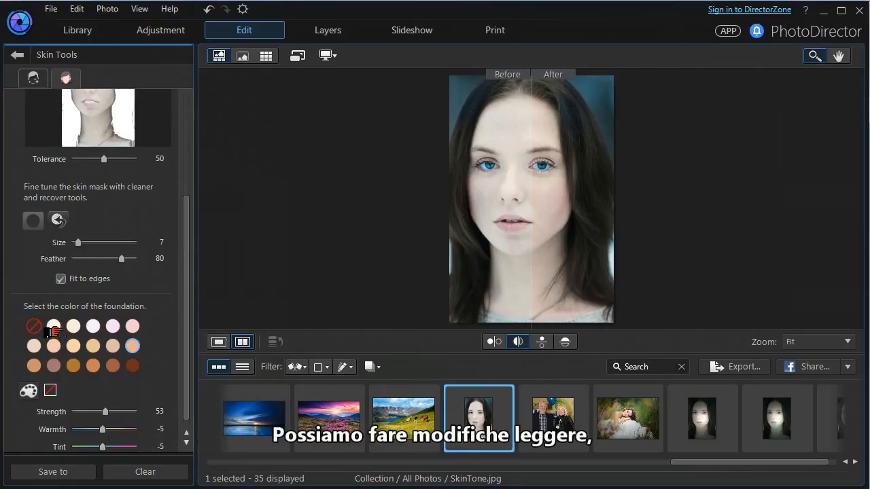
- Try the light pink foundation color at the end of the first swatch row with a strength of 51
{"action": "left_click", "coordinate": [129, 327]}
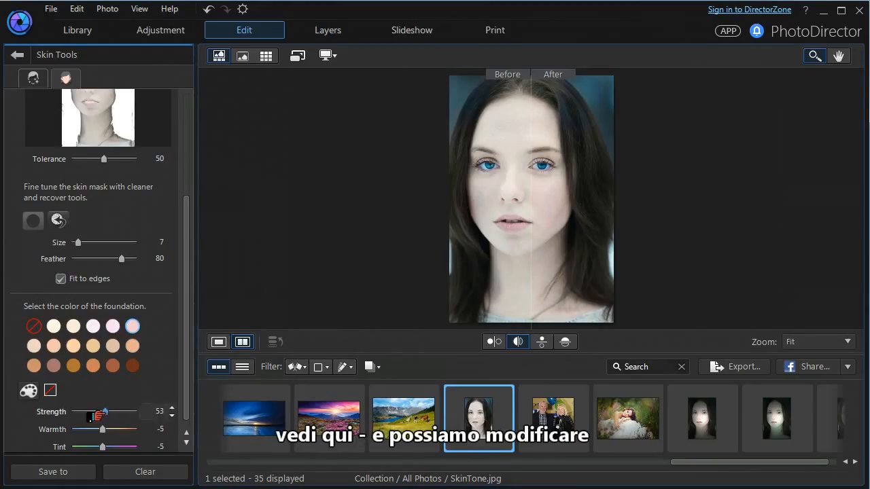
{"action": "mouse_move", "coordinate": [99, 414]}
{"action": "left_mouse_down"}
{"action": "mouse_move", "coordinate": [124, 415]}
{"action": "mouse_move", "coordinate": [103, 415]}
{"action": "left_mouse_up"}
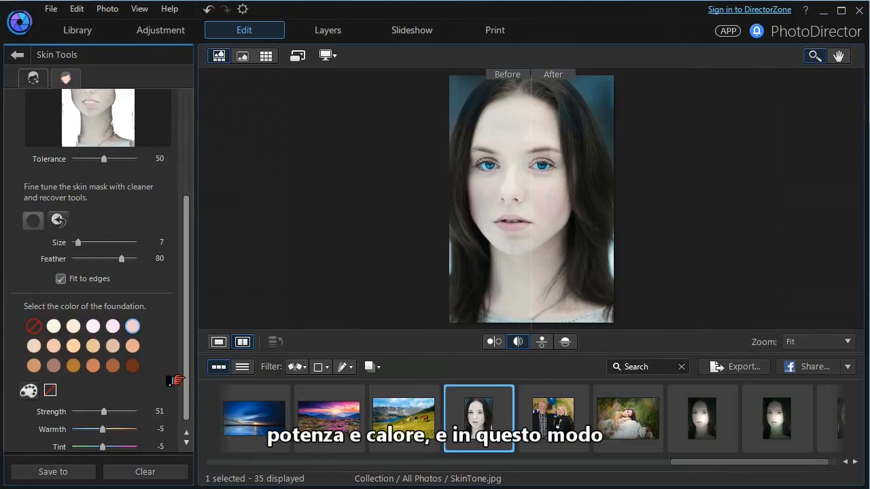
- Apply the peach foundation color from the second swatch row with strength 81 and warmth 36
{"action": "scroll", "coordinate": [176, 391], "scroll_direction": "down", "scroll_amount": 1}
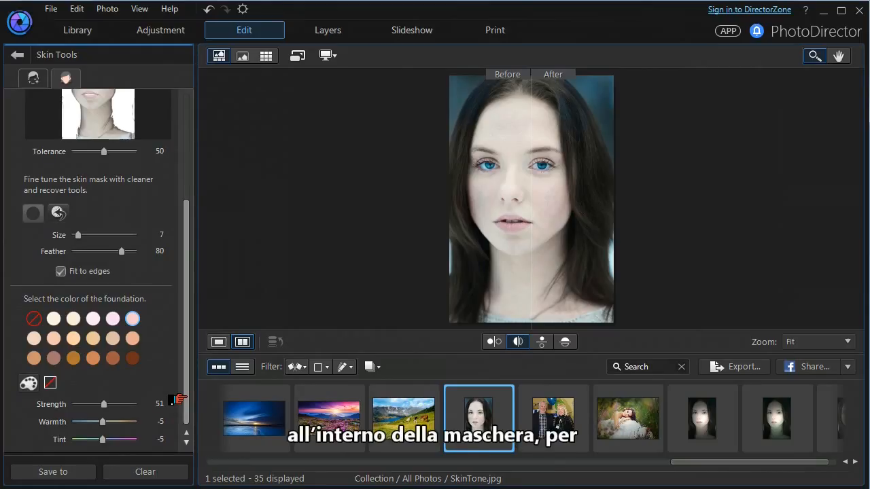
{"action": "left_click", "coordinate": [127, 340]}
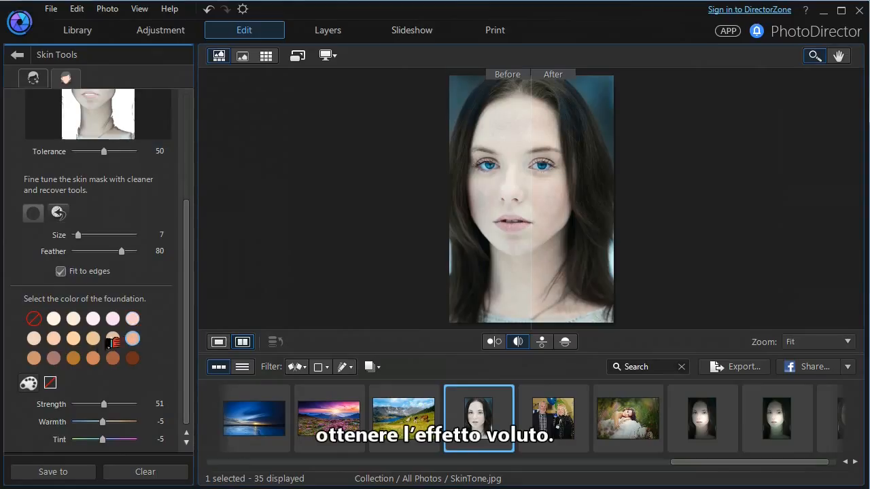
{"action": "mouse_move", "coordinate": [97, 409]}
{"action": "left_mouse_down"}
{"action": "mouse_move", "coordinate": [118, 409]}
{"action": "mouse_move", "coordinate": [108, 423]}
{"action": "left_mouse_up"}
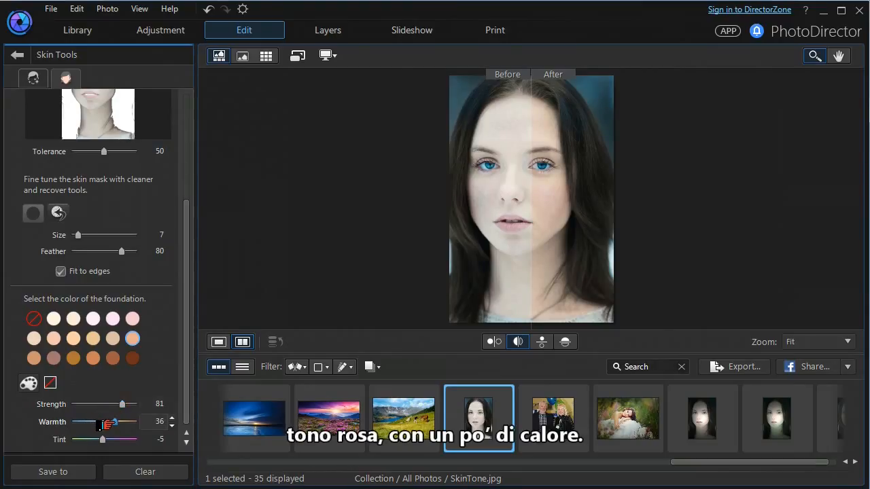
- View the result in the single view and leave Skin Tools without saving the changes
{"action": "left_click", "coordinate": [210, 344]}
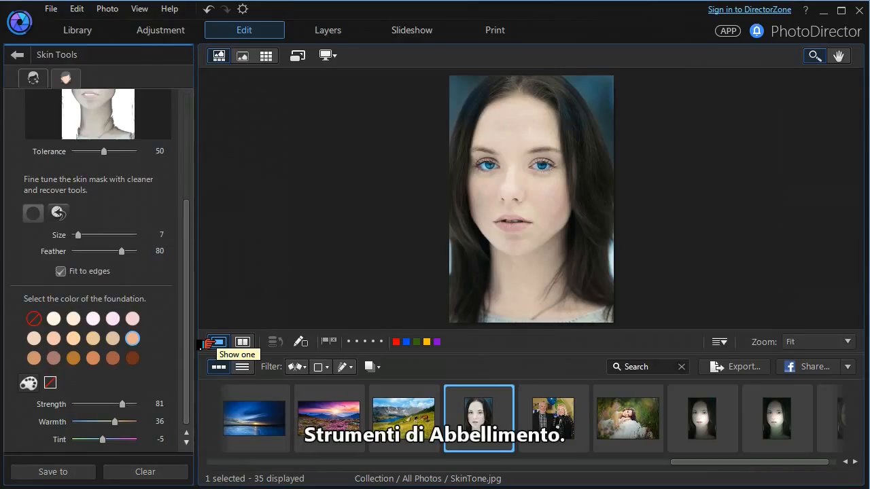
{"action": "left_click", "coordinate": [14, 57]}
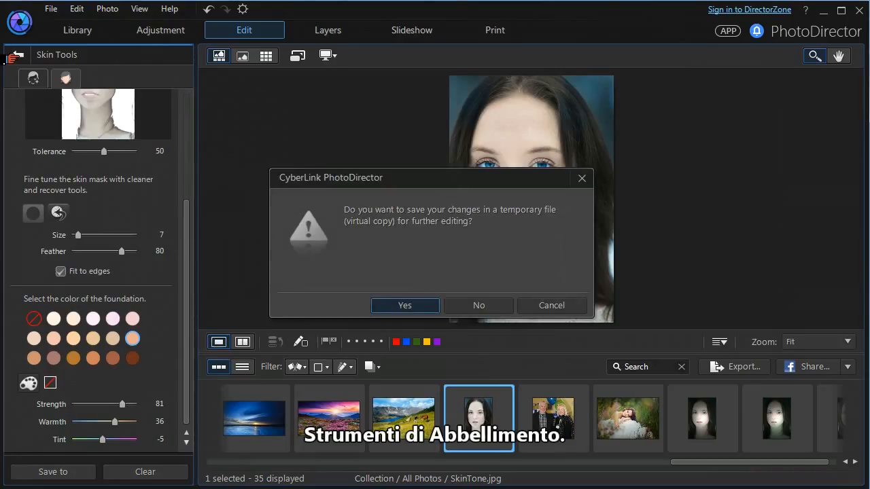
{"action": "left_click", "coordinate": [478, 307]}
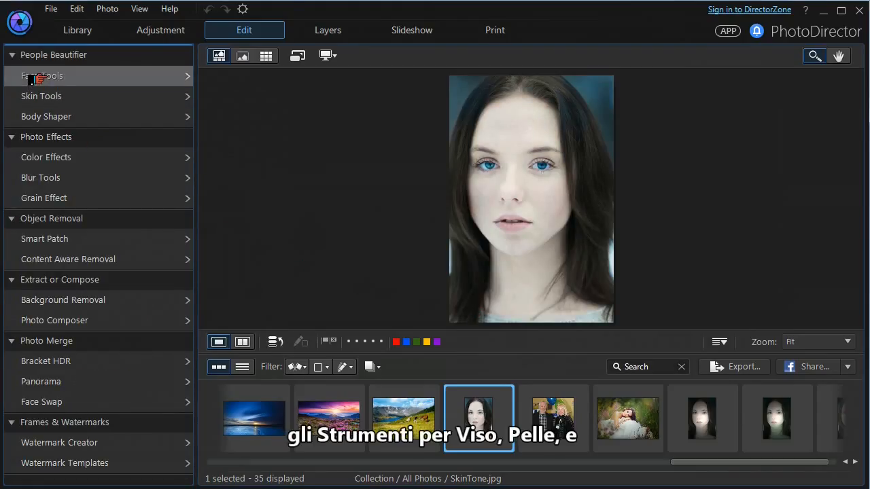